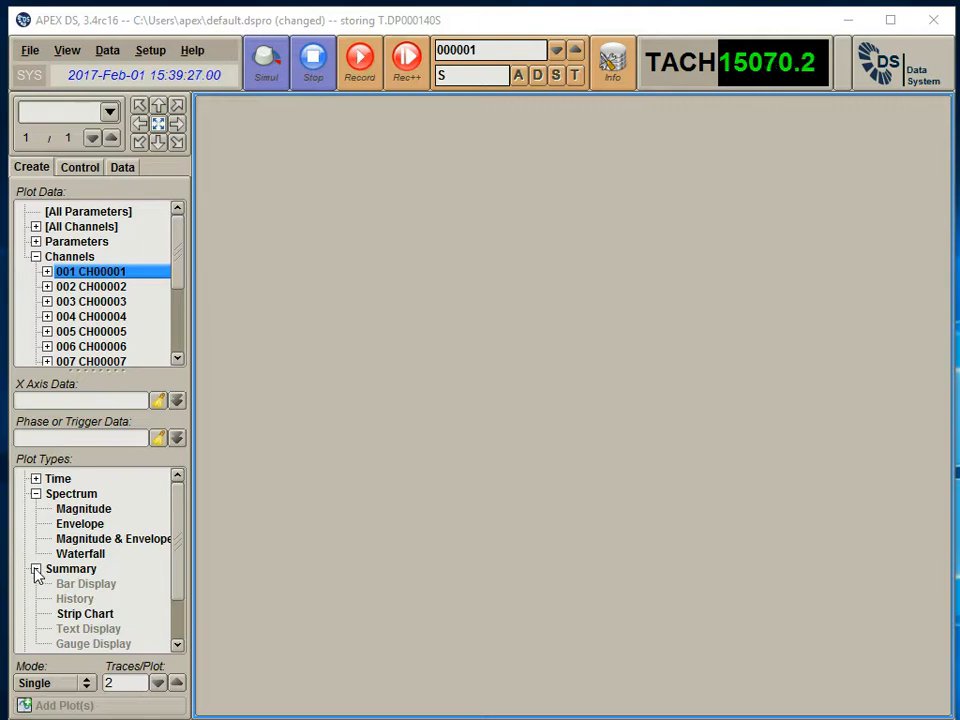
- Collapse the Summary plot types and split the empty display area into three stacked plot panes
{"action": "left_click", "coordinate": [36, 584]}
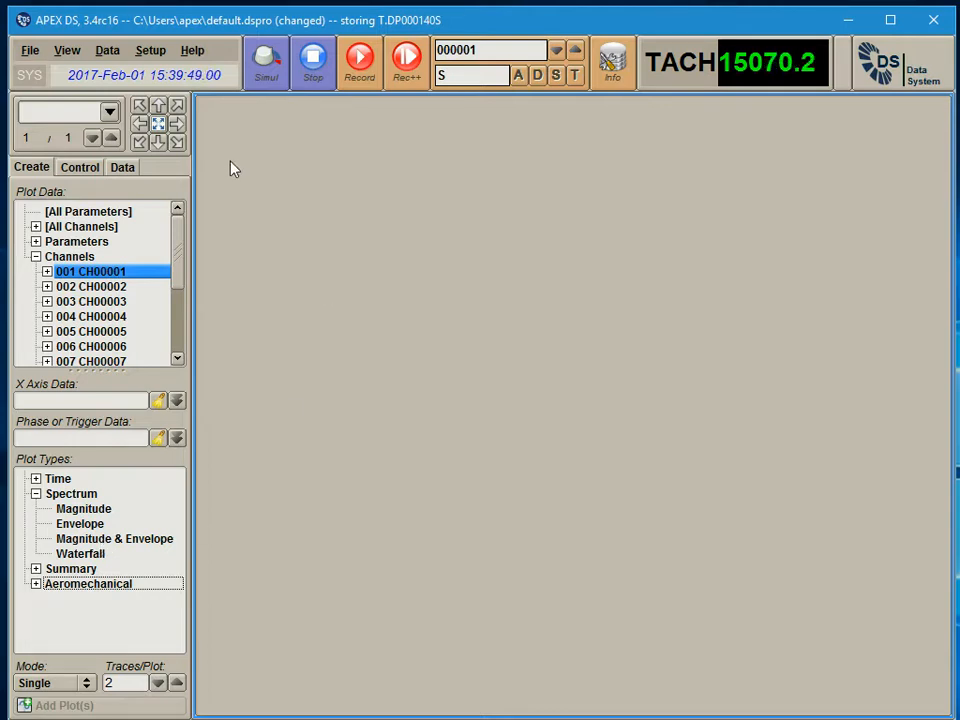
{"action": "left_click", "coordinate": [157, 108]}
{"action": "left_click", "coordinate": [157, 108]}
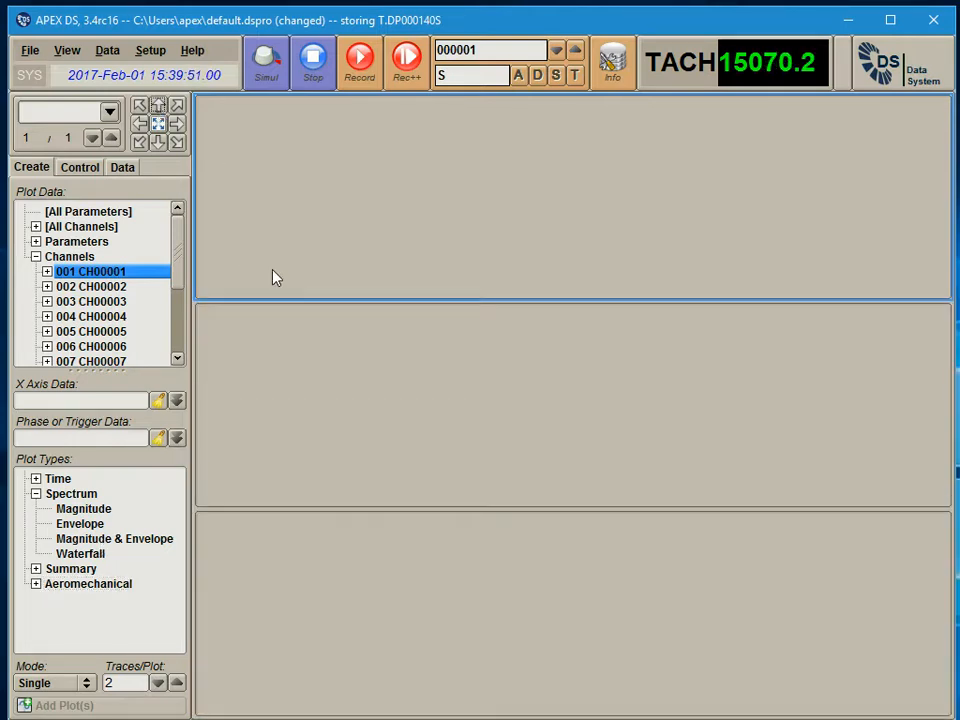
{"action": "left_click", "coordinate": [277, 398]}
{"action": "left_click", "coordinate": [313, 268]}
{"action": "left_click", "coordinate": [275, 400]}
{"action": "left_click", "coordinate": [259, 557]}
- Add Magnitude, Envelope, and Magnitude & Envelope spectrum plots of CH00001 to the upper, middle and lower panes respectively
{"action": "left_click", "coordinate": [268, 268]}
{"action": "double_click", "coordinate": [86, 510]}
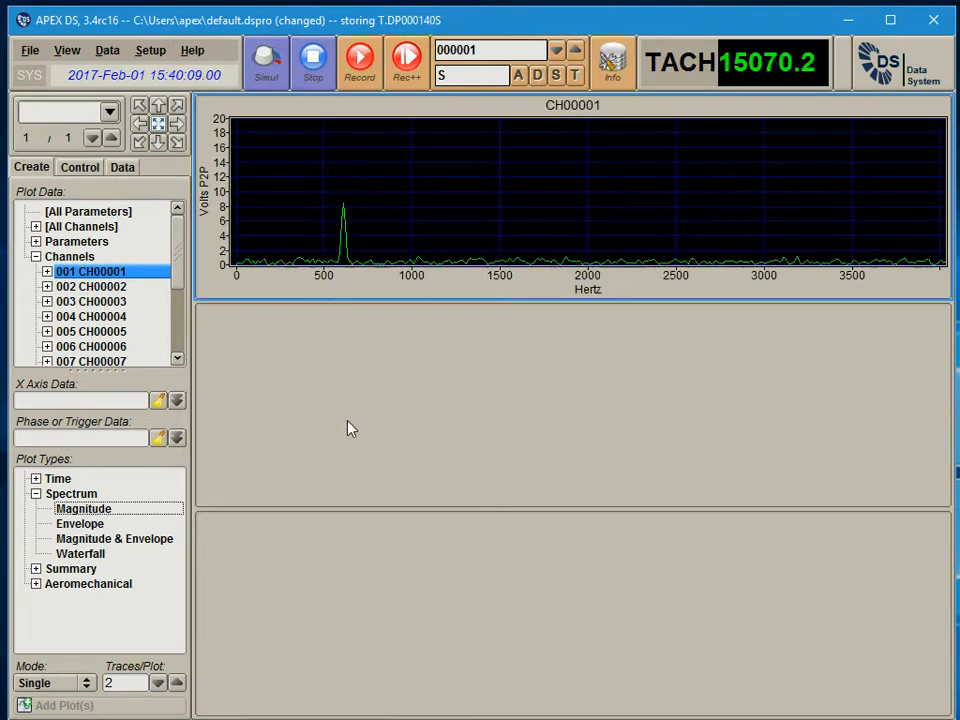
{"action": "double_click", "coordinate": [80, 523]}
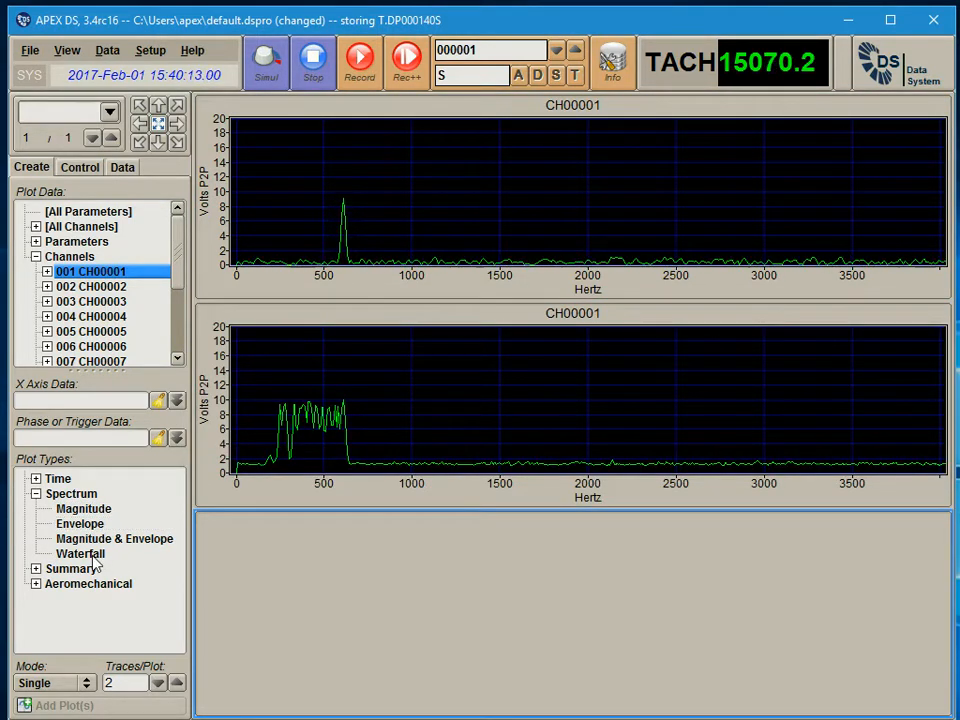
{"action": "double_click", "coordinate": [95, 539]}
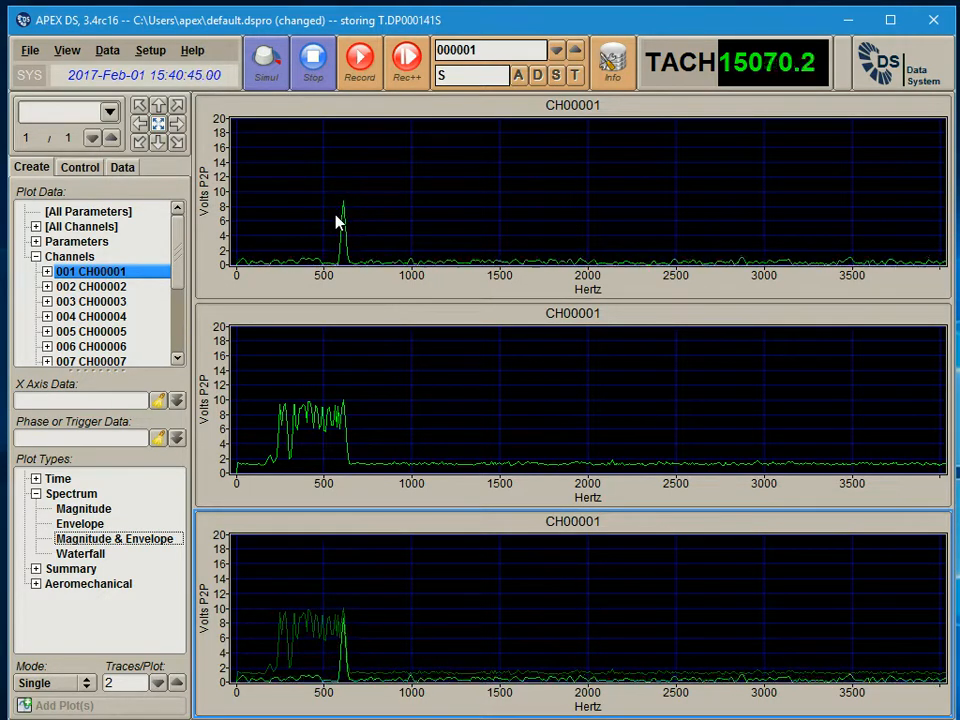
- Sweep the simulated CH00001 frequency upward in the signal simulator and leave it at about 880 Hz
{"action": "left_click", "coordinate": [357, 402]}
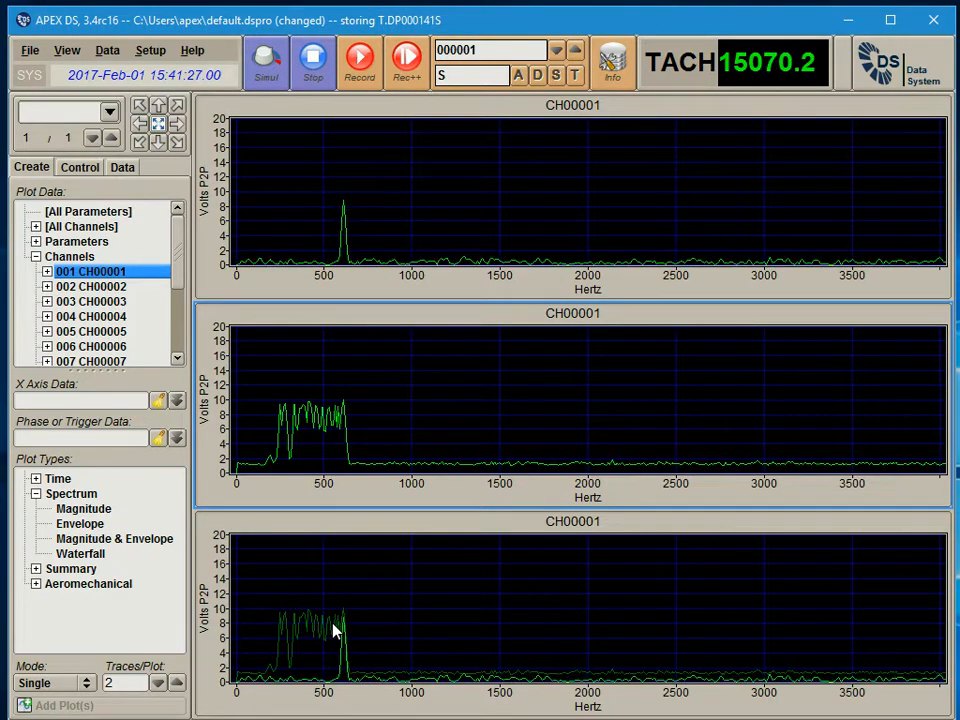
{"action": "left_click", "coordinate": [276, 66]}
{"action": "left_click_drag", "start_coordinate": [596, 382], "coordinate": [908, 540]}
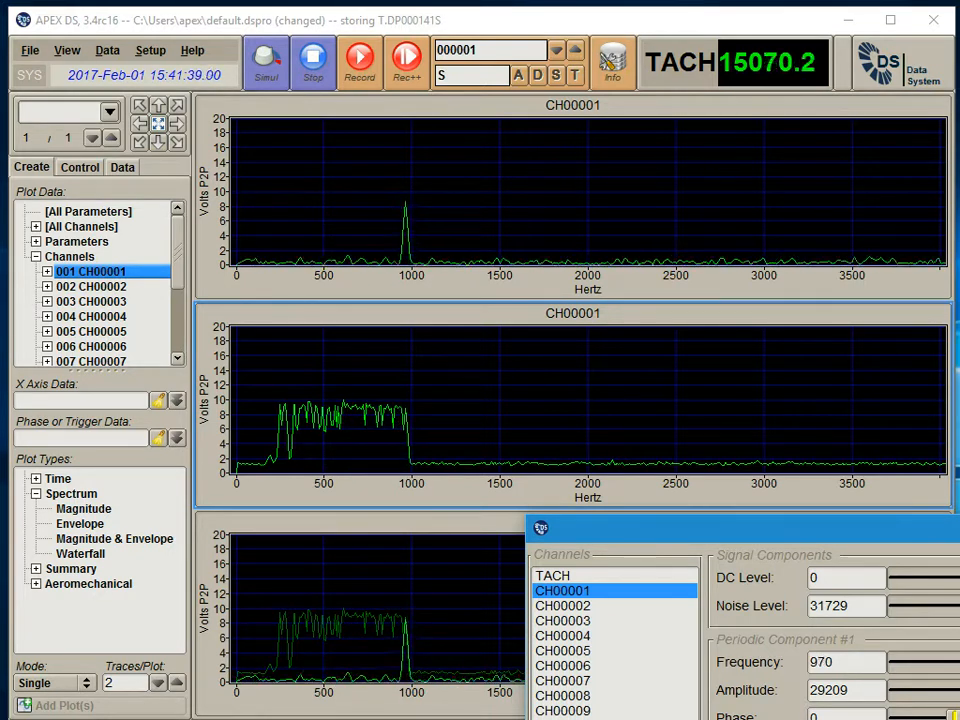
{"action": "left_click_drag", "start_coordinate": [950, 528], "coordinate": [720, 530]}
{"action": "left_click", "coordinate": [850, 527]}
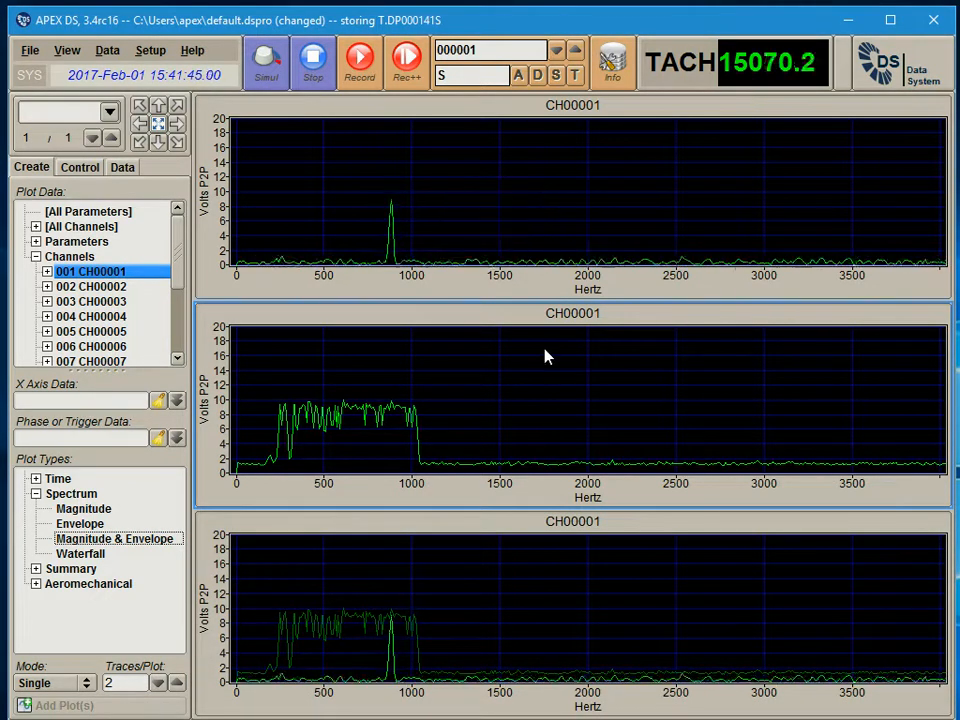
- Try Peak scaling on the uppermost magnitude spectrum plot, and set its scaling to RMS
{"action": "left_click", "coordinate": [418, 223]}
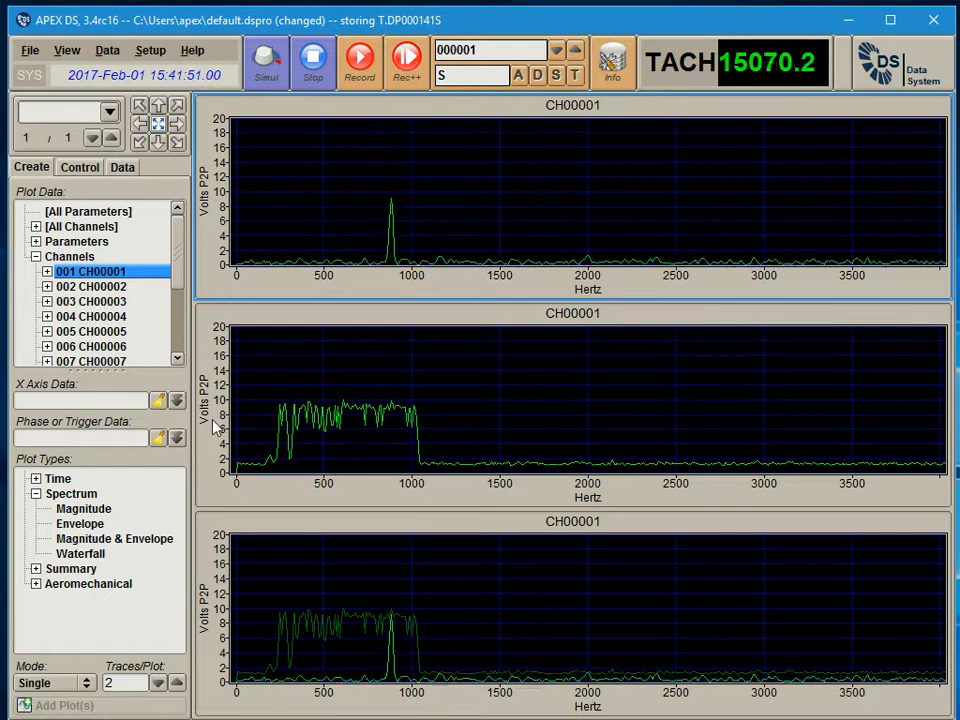
{"action": "right_click", "coordinate": [411, 193]}
{"action": "mouse_move", "coordinate": [435, 238]}
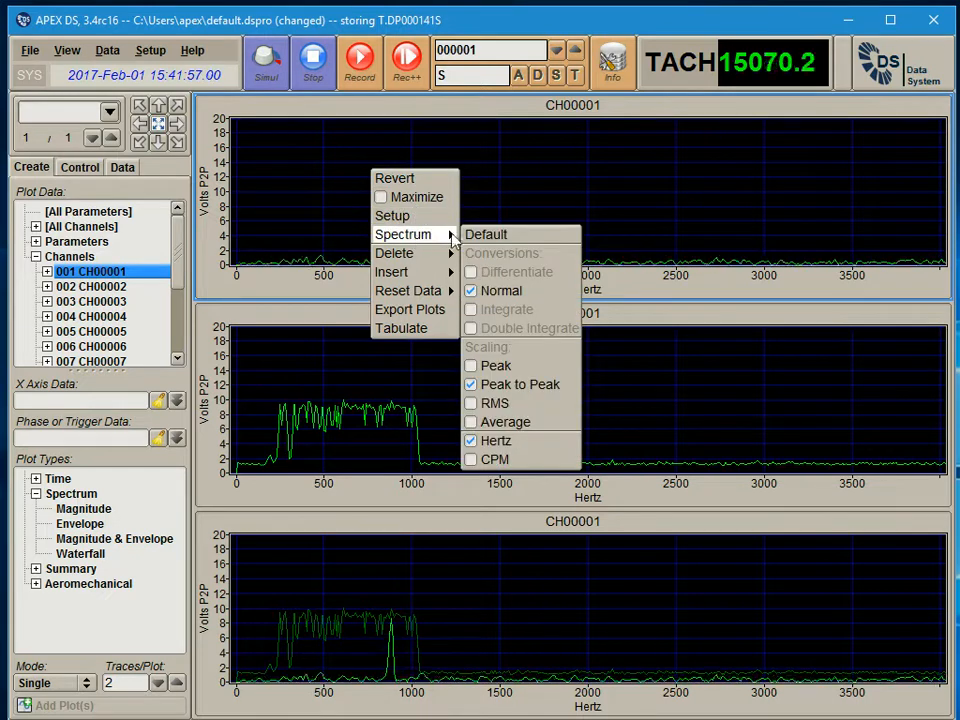
{"action": "left_click", "coordinate": [503, 372]}
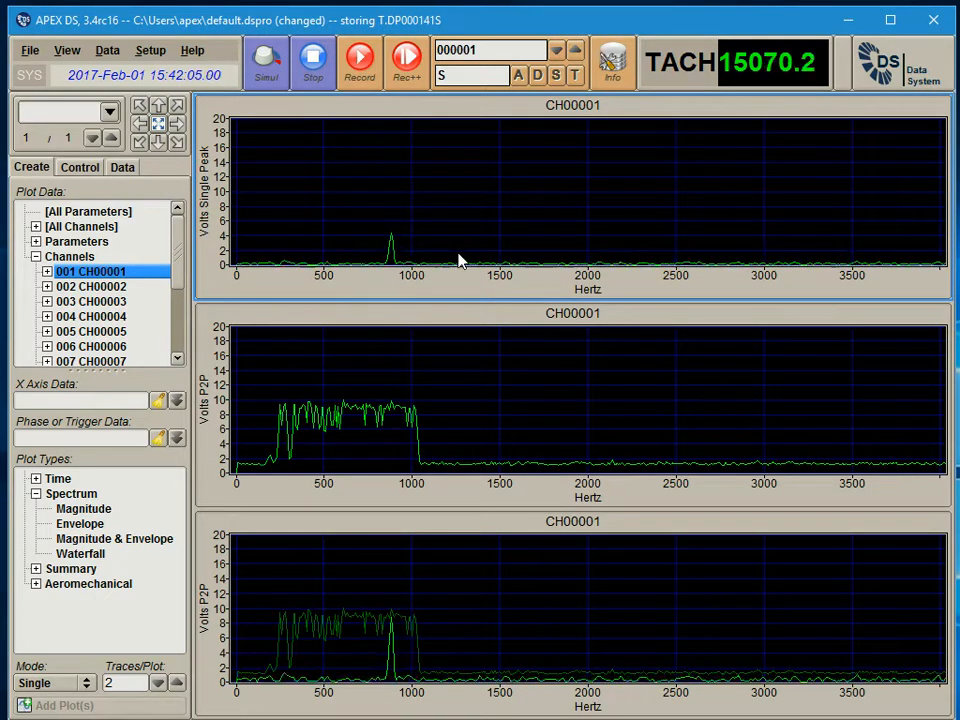
{"action": "right_click", "coordinate": [401, 206]}
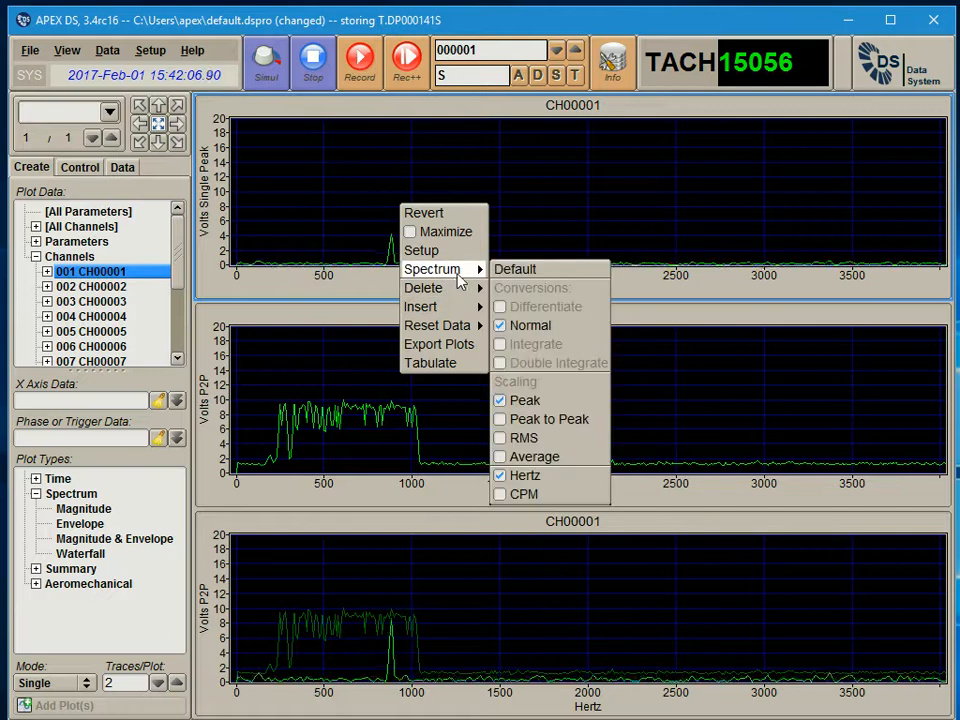
{"action": "left_click", "coordinate": [561, 443]}
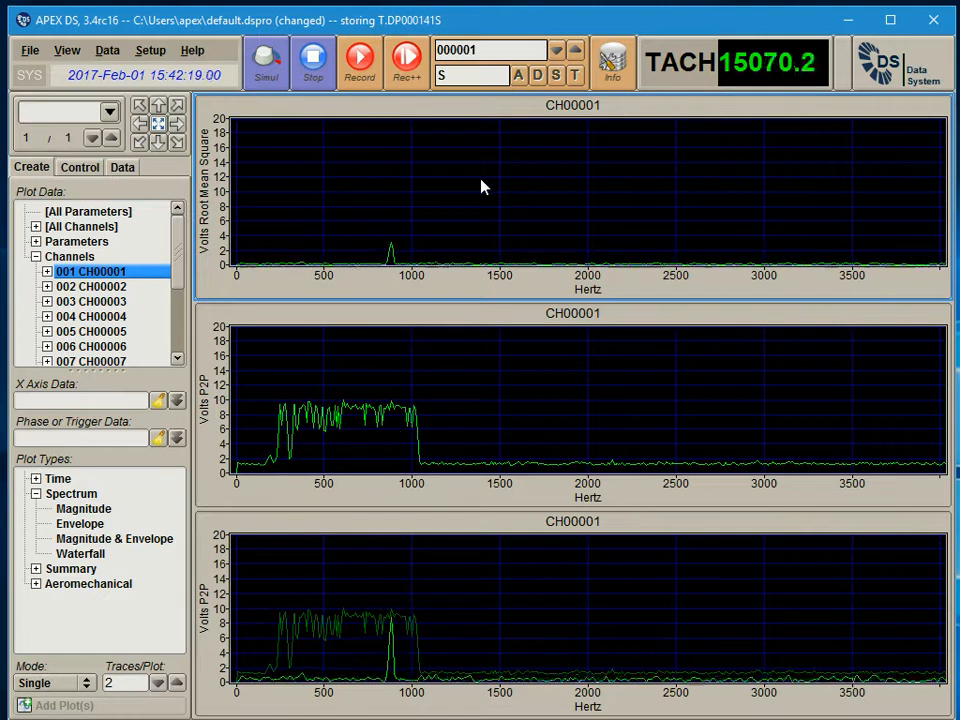
{"action": "right_click", "coordinate": [441, 170]}
{"action": "mouse_move", "coordinate": [495, 245]}
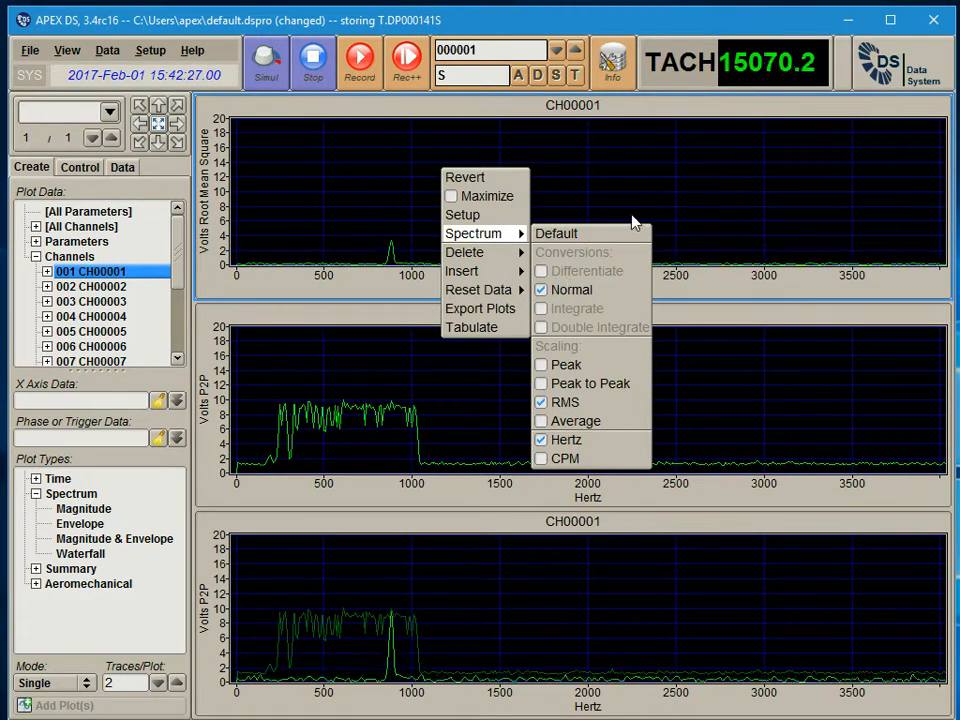
{"action": "left_click", "coordinate": [585, 182]}
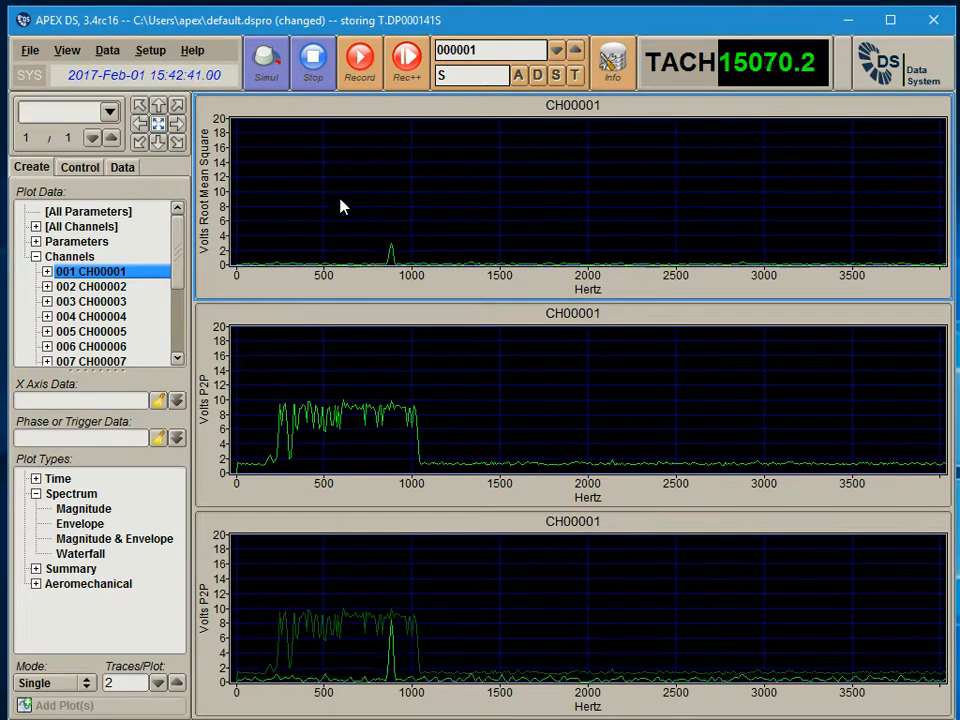
- Enable the max cursor in the magnitude plot's setup and apply it to all plots
{"action": "right_click", "coordinate": [303, 198]}
{"action": "left_click", "coordinate": [306, 225]}
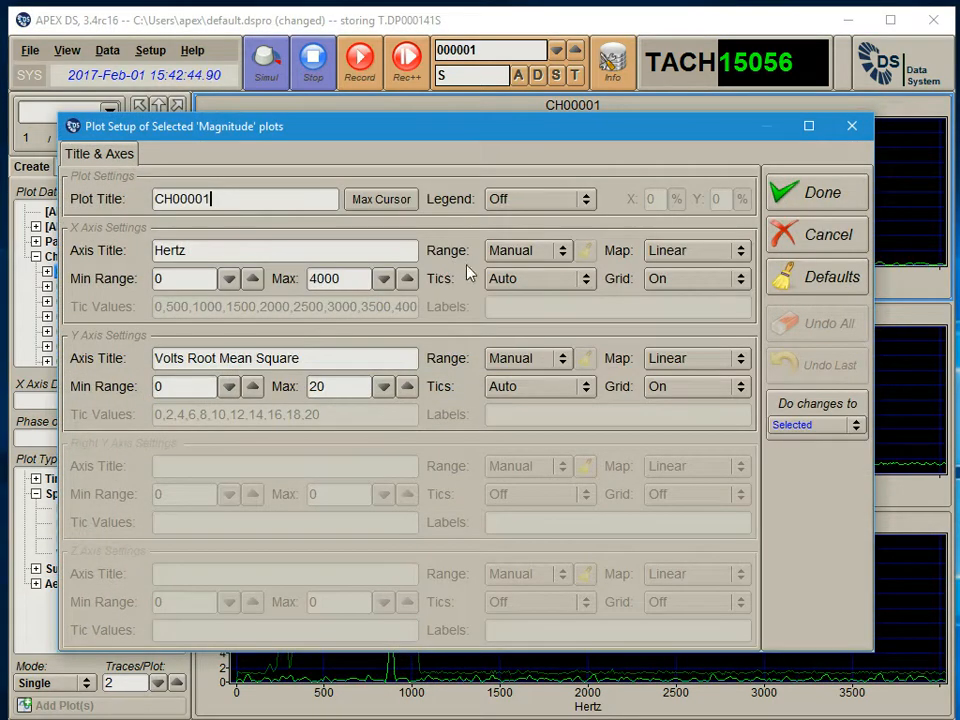
{"action": "left_click", "coordinate": [382, 200]}
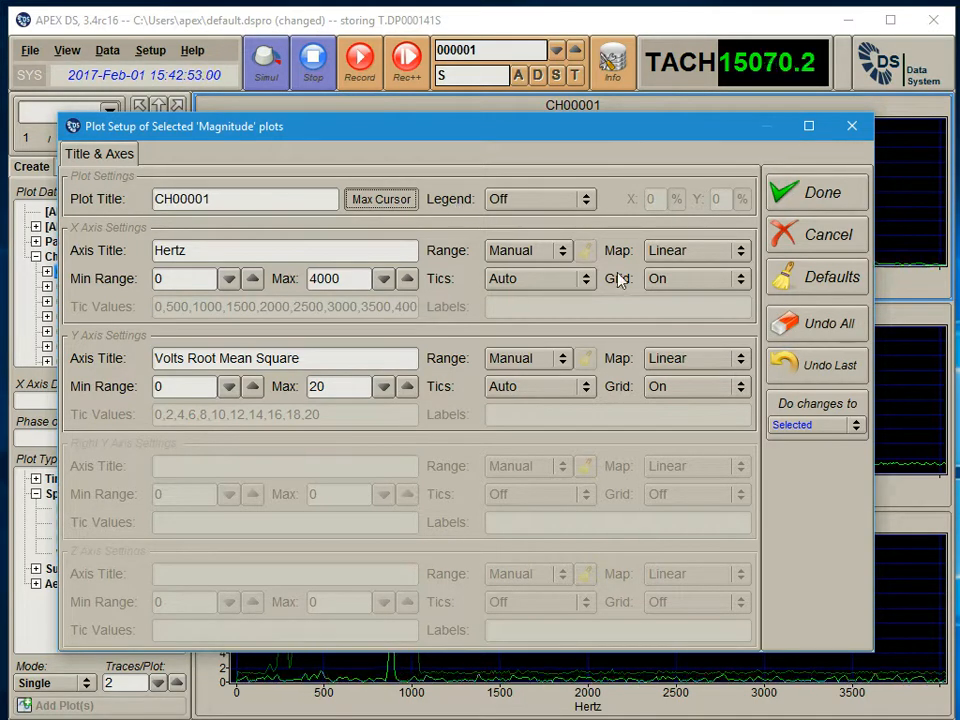
{"action": "left_click", "coordinate": [796, 427]}
{"action": "left_click", "coordinate": [779, 457]}
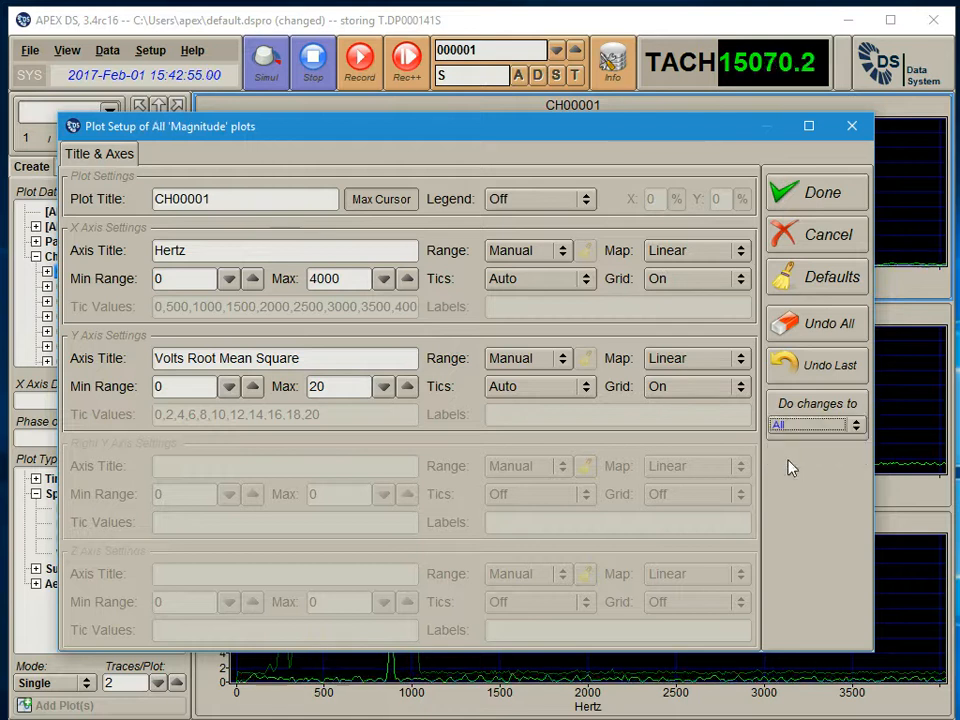
{"action": "left_click", "coordinate": [400, 203]}
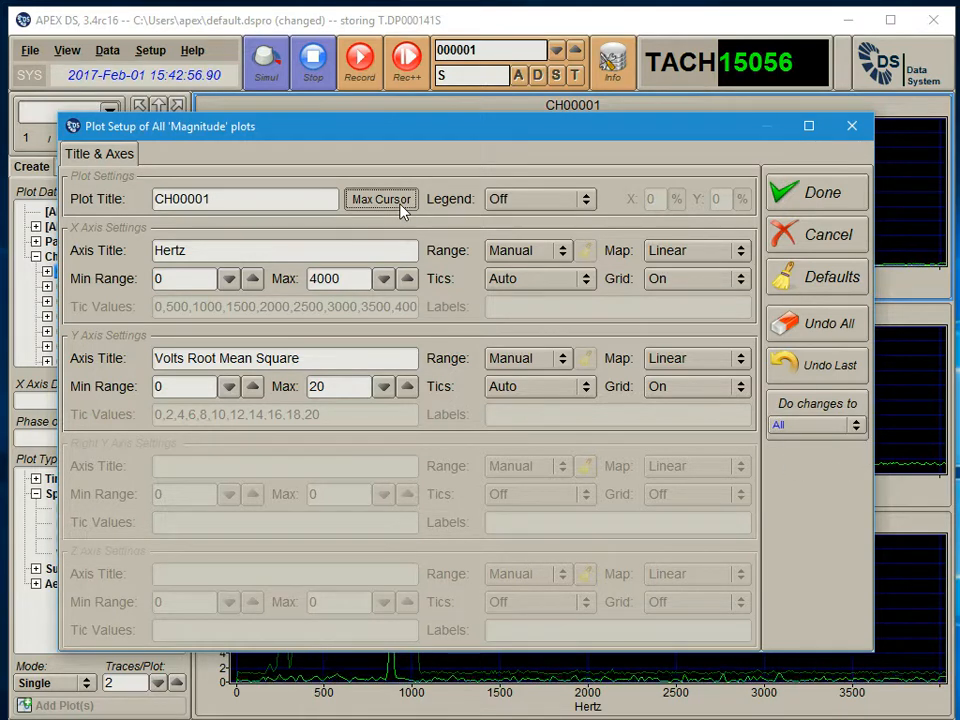
{"action": "left_click", "coordinate": [782, 192]}
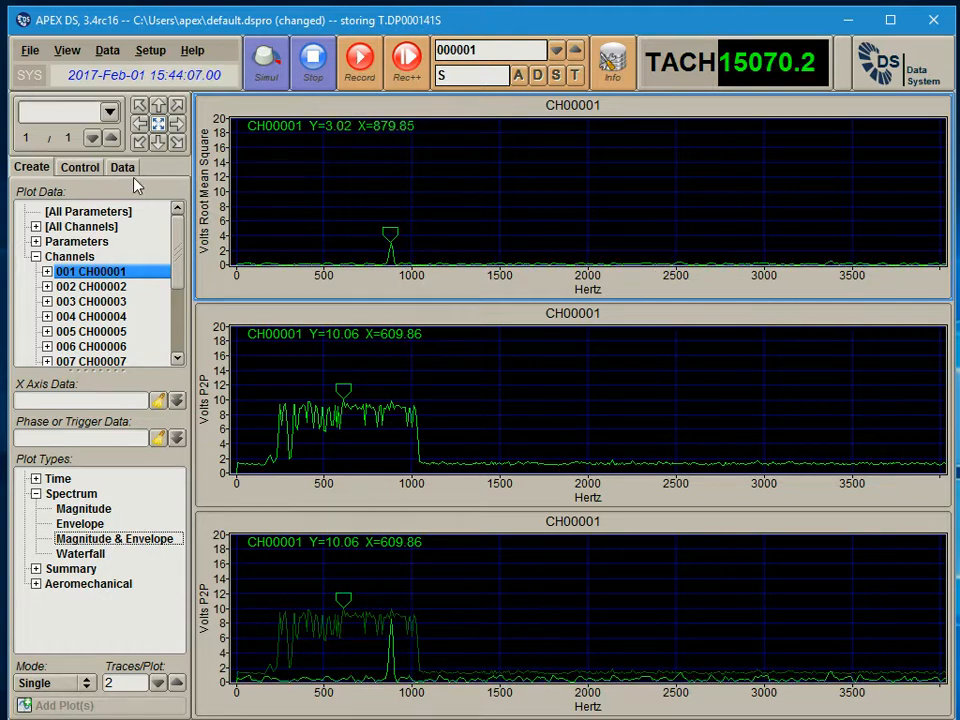
- Read the data values on the Magnitude & Envelope plot by placing a cursor at about 700 Hz
{"action": "left_click", "coordinate": [88, 168]}
{"action": "left_click", "coordinate": [122, 167]}
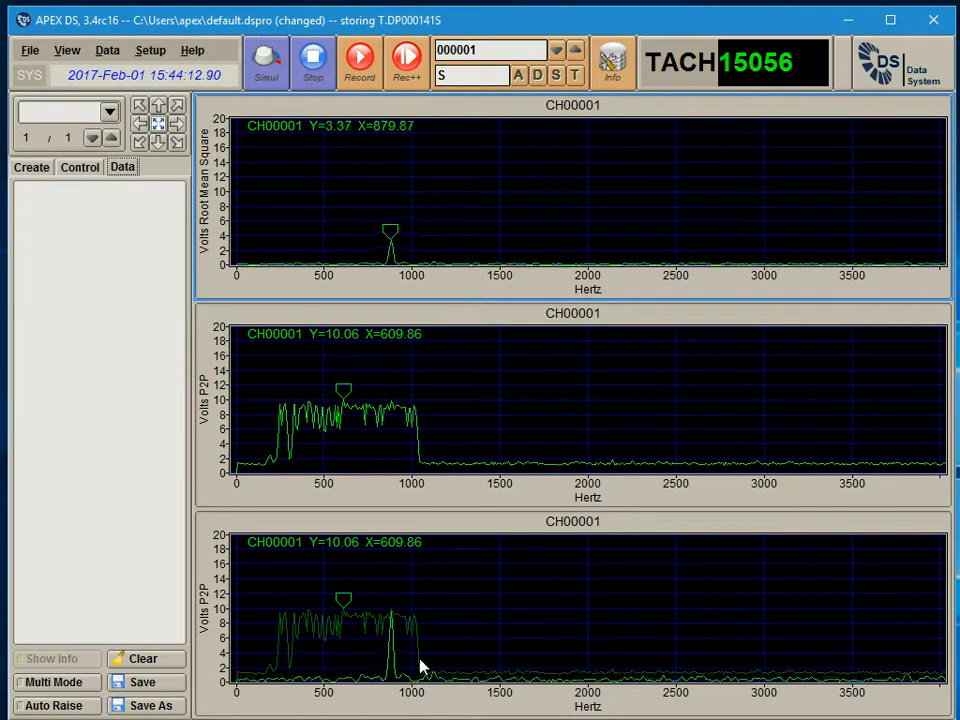
{"action": "left_click", "coordinate": [365, 679]}
{"action": "left_click", "coordinate": [353, 679]}
{"action": "left_click", "coordinate": [358, 682]}
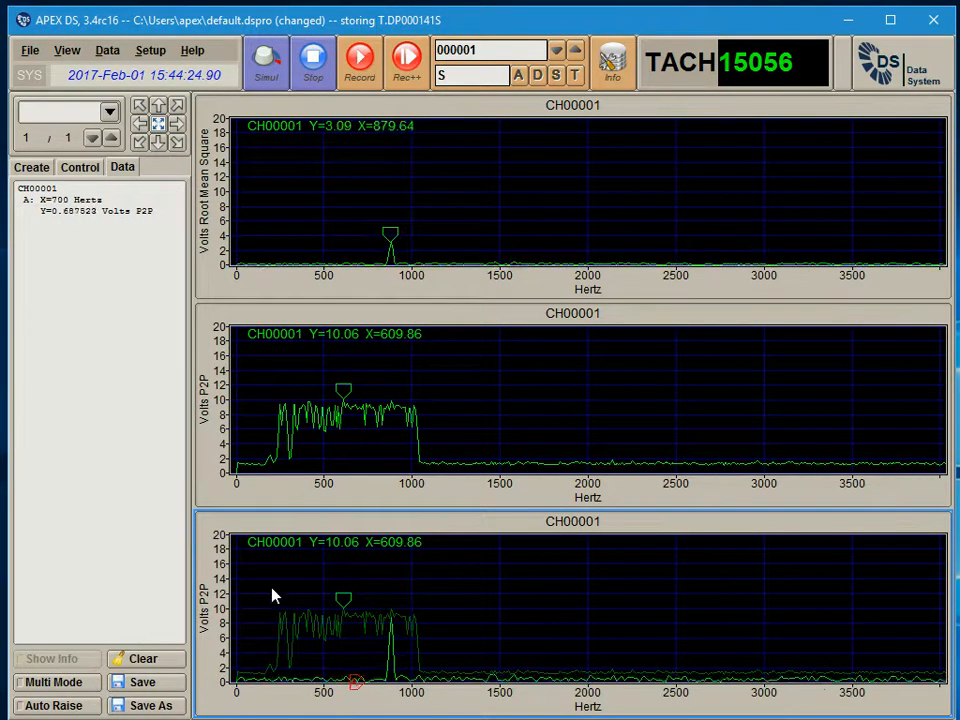
- Read data points on the envelope plot and at about 1050 Hz on the magnitude plot, and return to plot creation
{"action": "left_click", "coordinate": [414, 414]}
{"action": "left_click", "coordinate": [414, 414]}
{"action": "left_click", "coordinate": [405, 262]}
{"action": "left_click", "coordinate": [418, 266]}
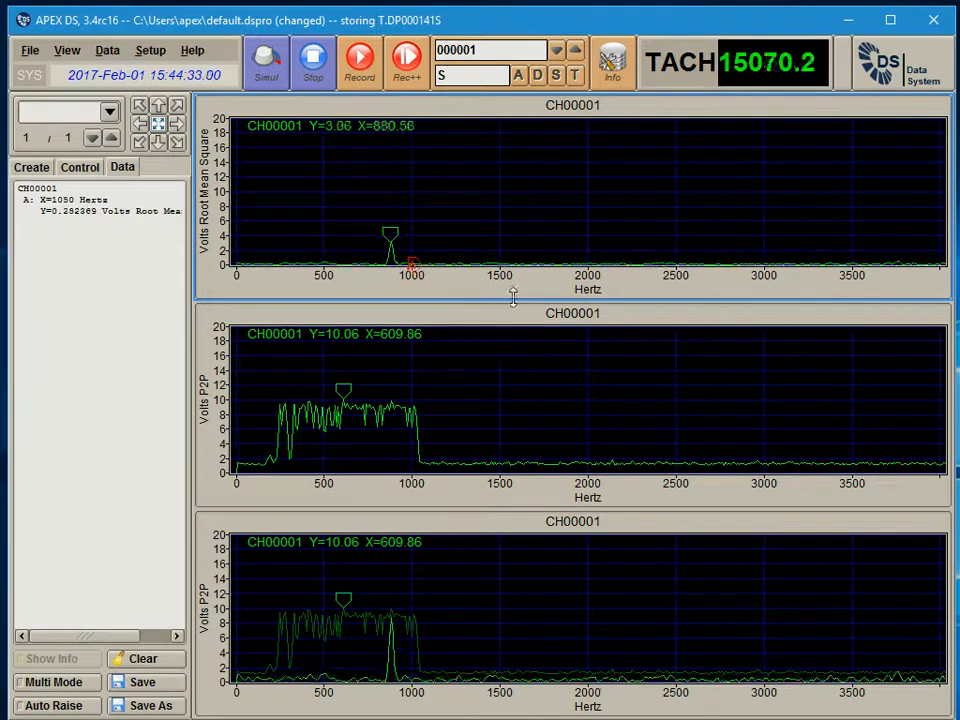
{"action": "left_click", "coordinate": [34, 170]}
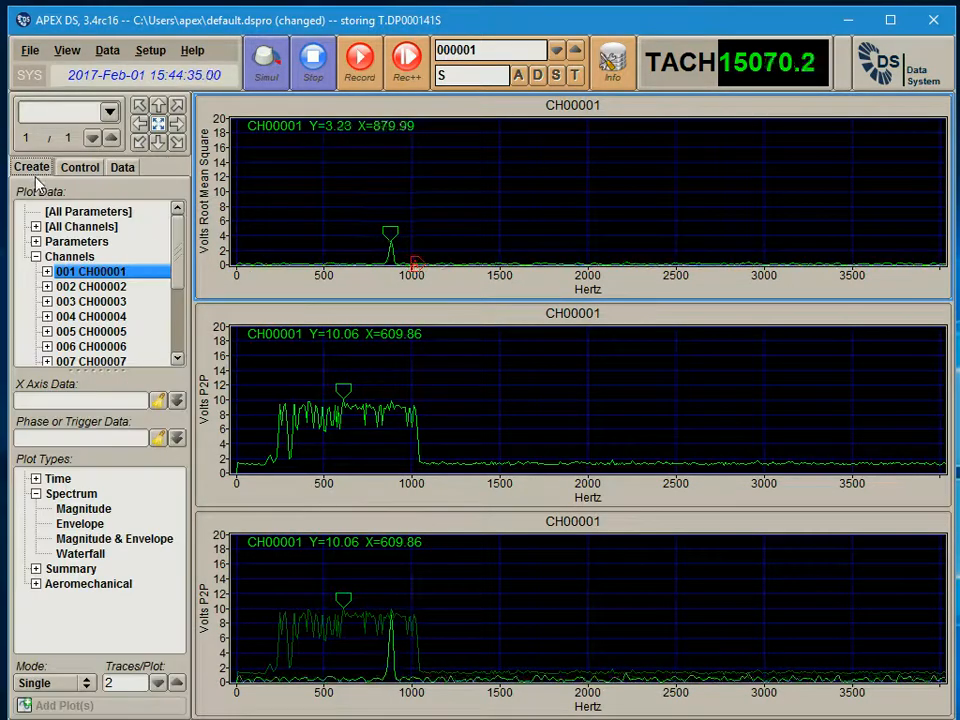